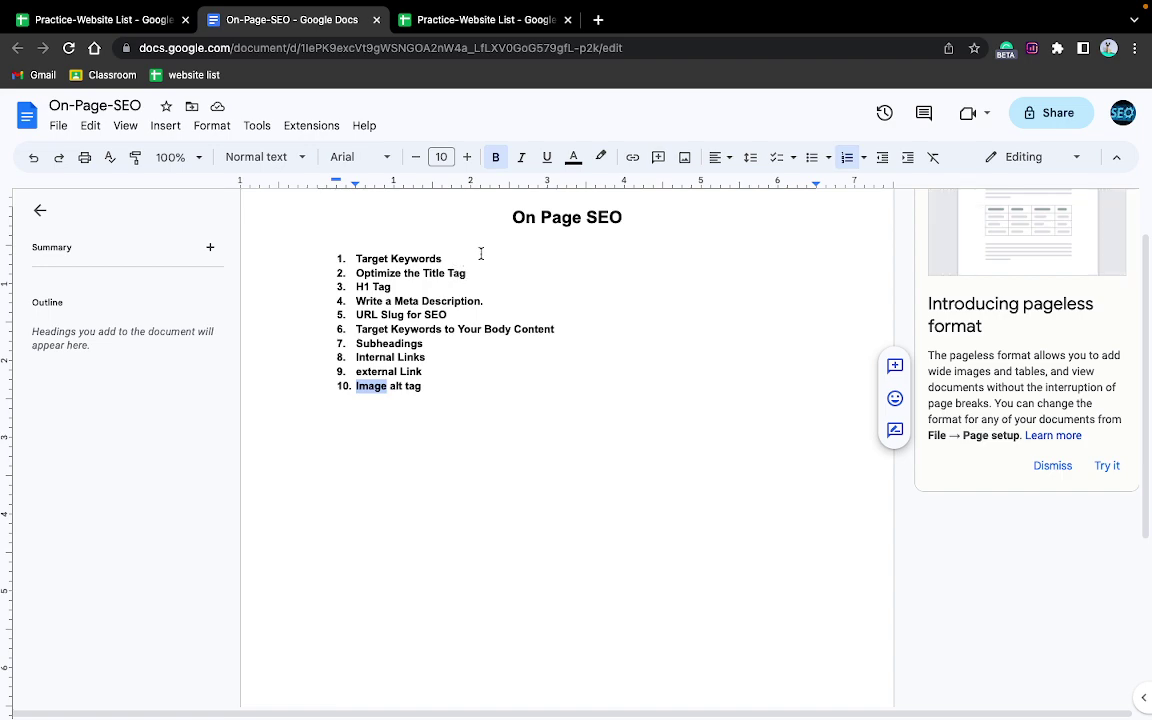
Step: Open the page for adding new plugins in the WordPress admin of the Best Car Repair site
{"action": "left_click", "coordinate": [524, 22]}
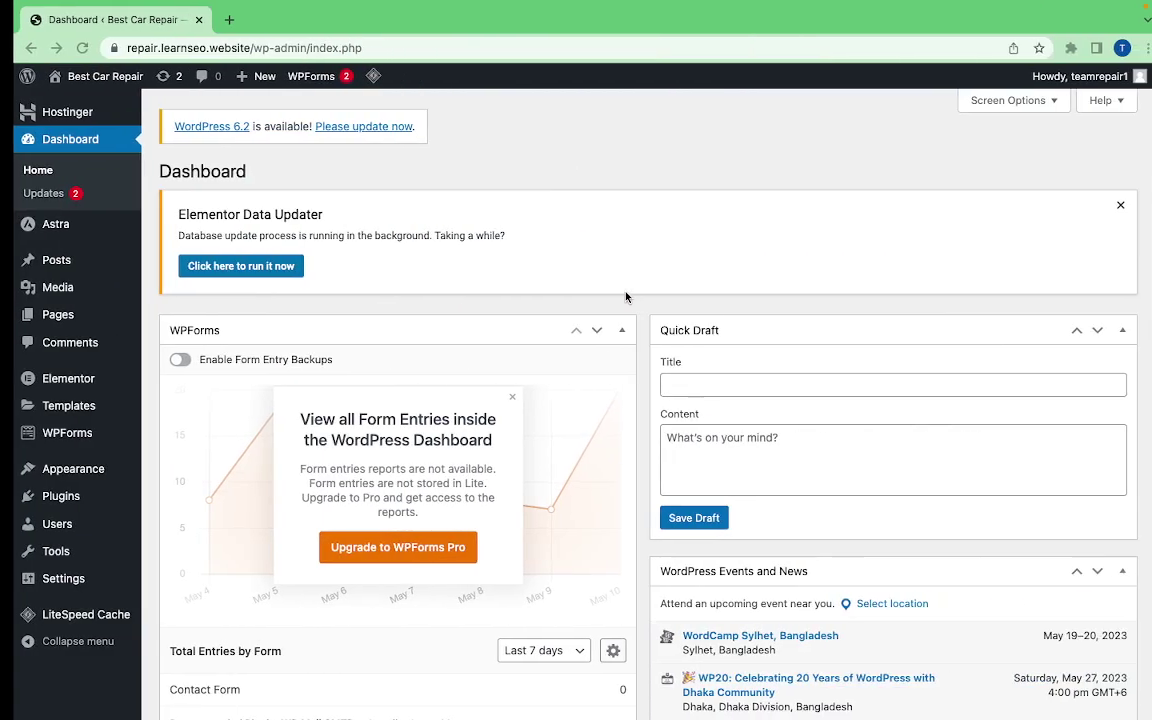
{"action": "scroll", "coordinate": [429, 352], "scroll_direction": "down", "scroll_amount": 3}
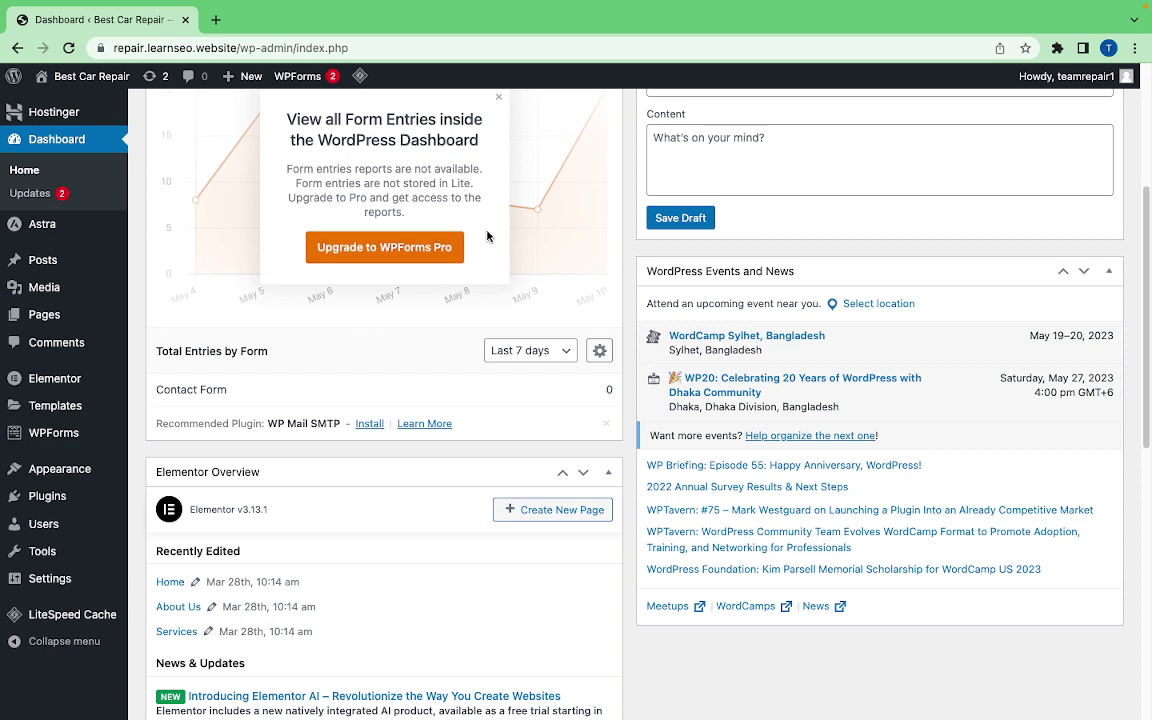
{"action": "scroll", "coordinate": [487, 236], "scroll_direction": "up", "scroll_amount": 3}
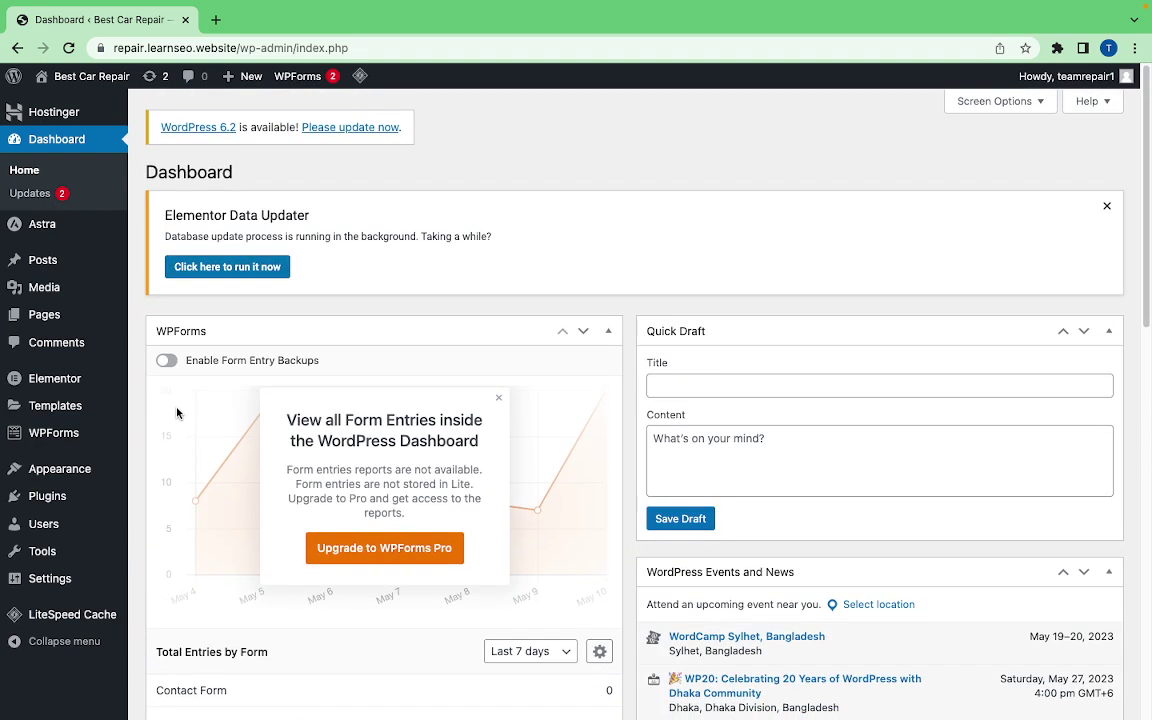
{"action": "left_click", "coordinate": [57, 500]}
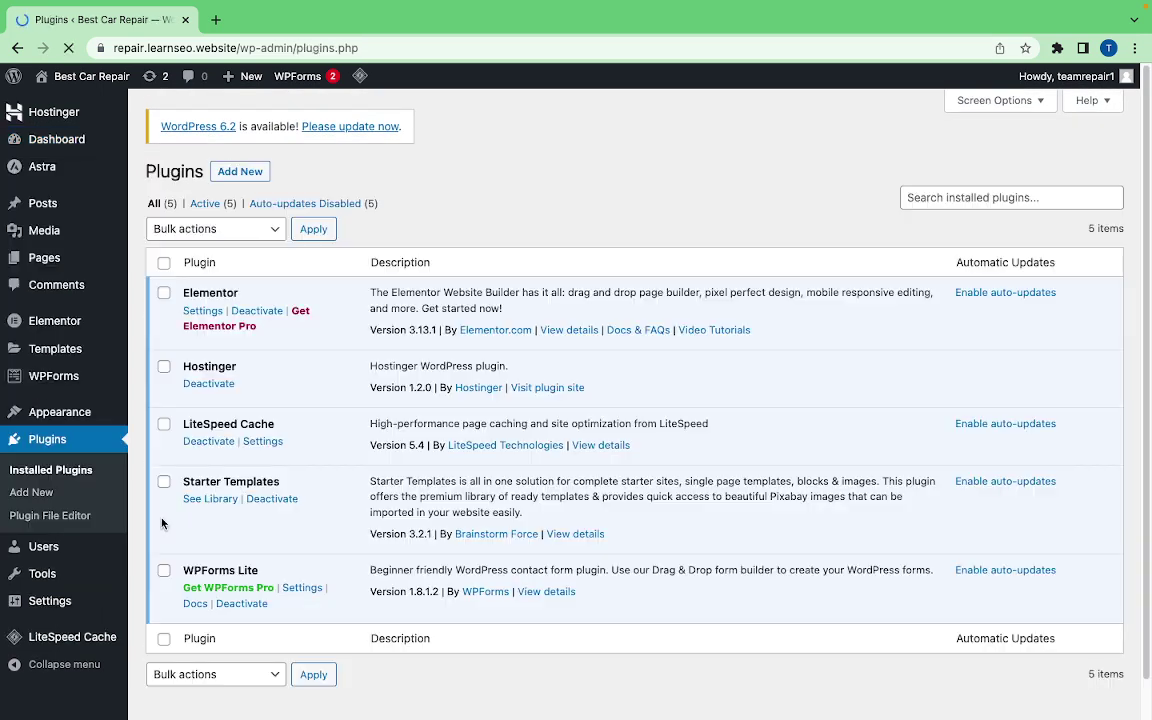
{"action": "left_click", "coordinate": [231, 170]}
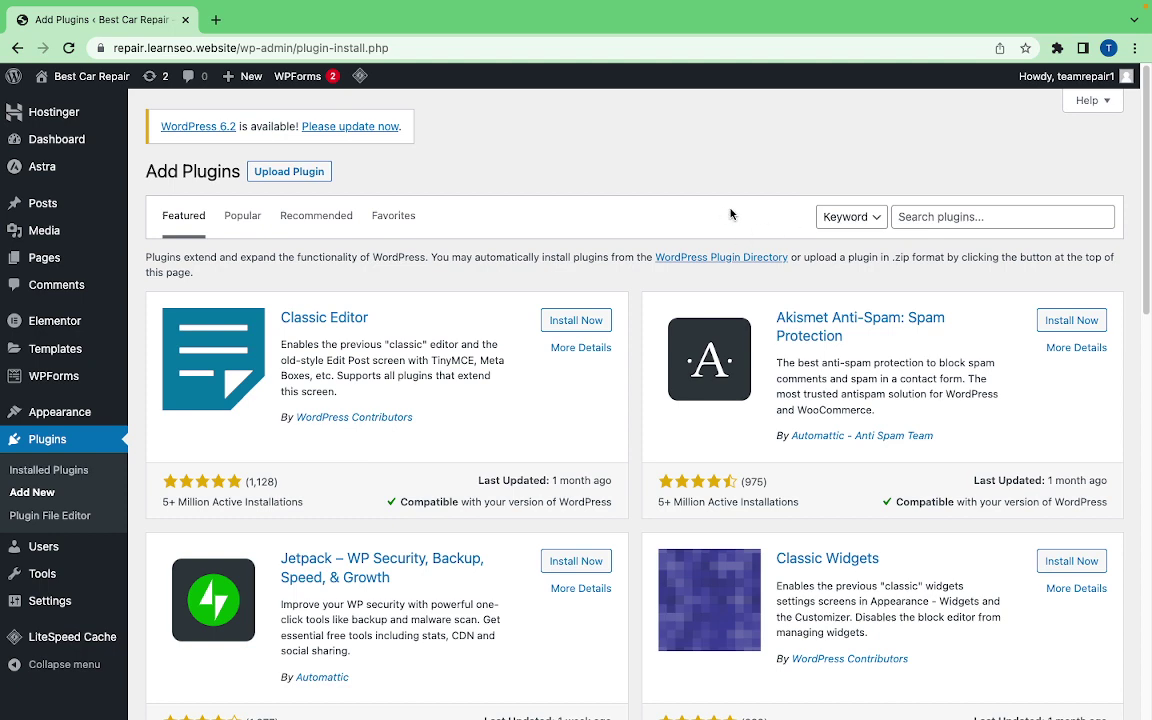
{"action": "scroll", "coordinate": [662, 399], "scroll_direction": "down", "scroll_amount": 2}
{"action": "scroll", "coordinate": [662, 399], "scroll_direction": "up", "scroll_amount": 2}
{"action": "left_click", "coordinate": [949, 219]}
{"action": "left_click", "coordinate": [979, 254]}
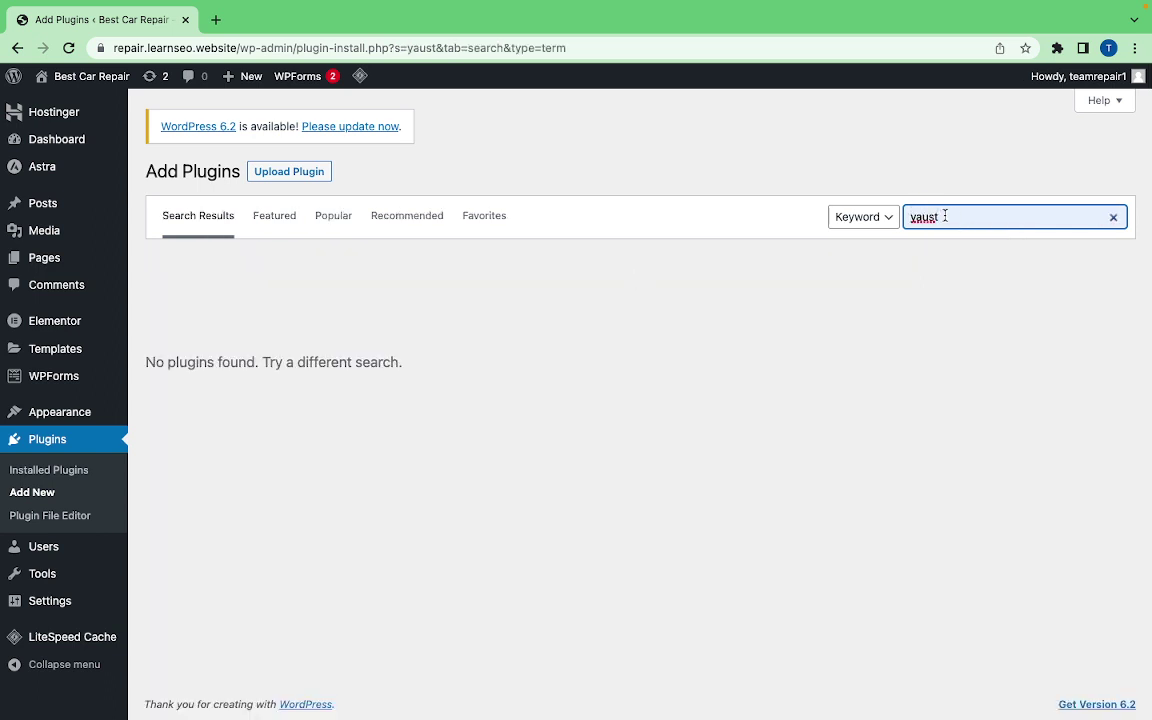
{"action": "double_click", "coordinate": [945, 216]}
{"action": "key", "text": "BackSpace"}
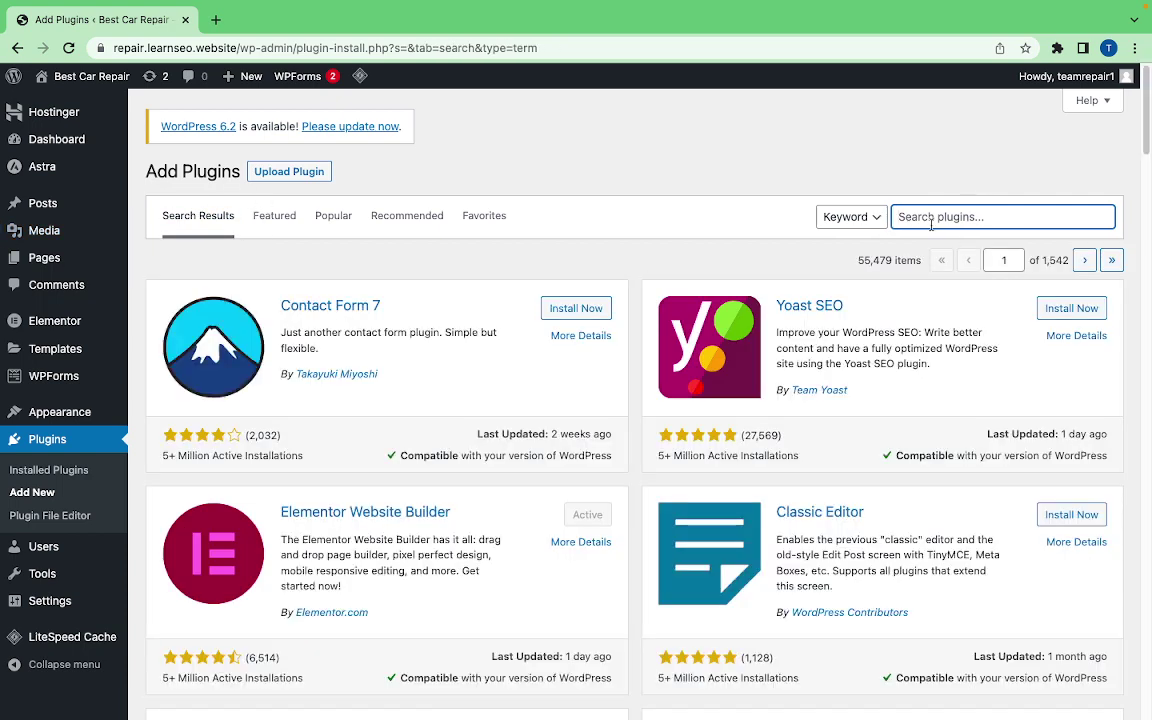
Step: Search the plugin directory for YOAST
{"action": "left_click", "coordinate": [923, 220]}
{"action": "type", "text": "Y"}
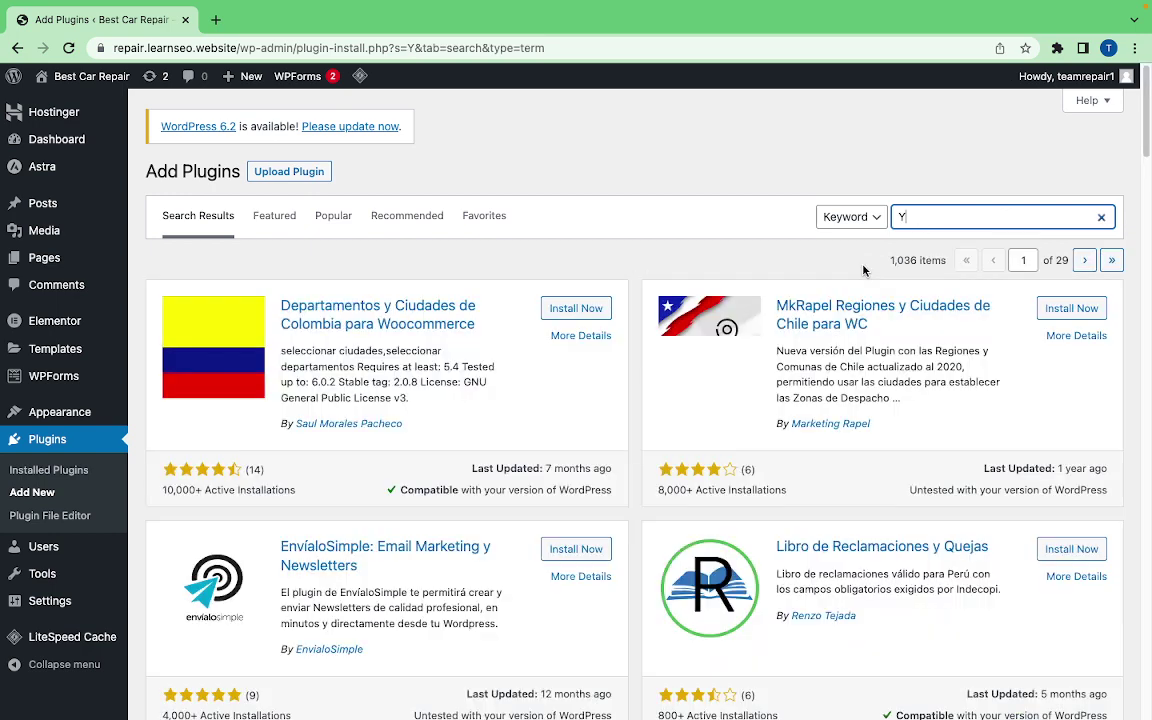
{"action": "type", "text": "OAST"}
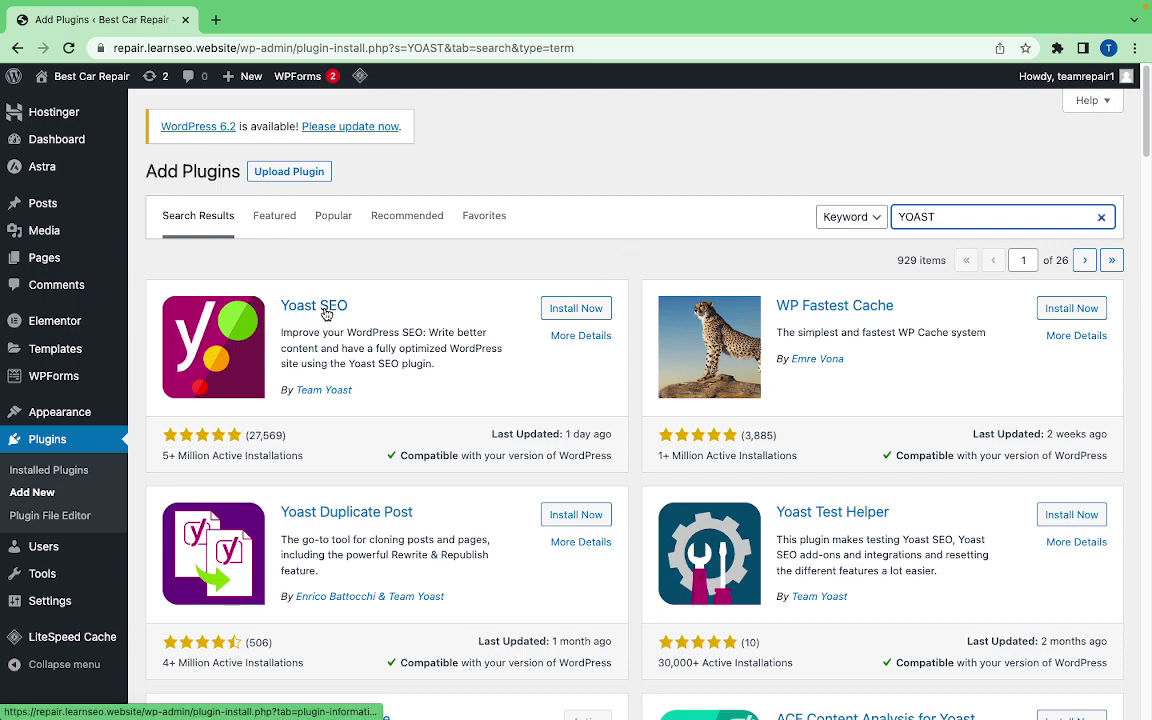
Step: Install and activate the Yoast SEO plugin, and look it up in the list of installed plugins
{"action": "scroll", "coordinate": [372, 428], "scroll_direction": "down", "scroll_amount": 4}
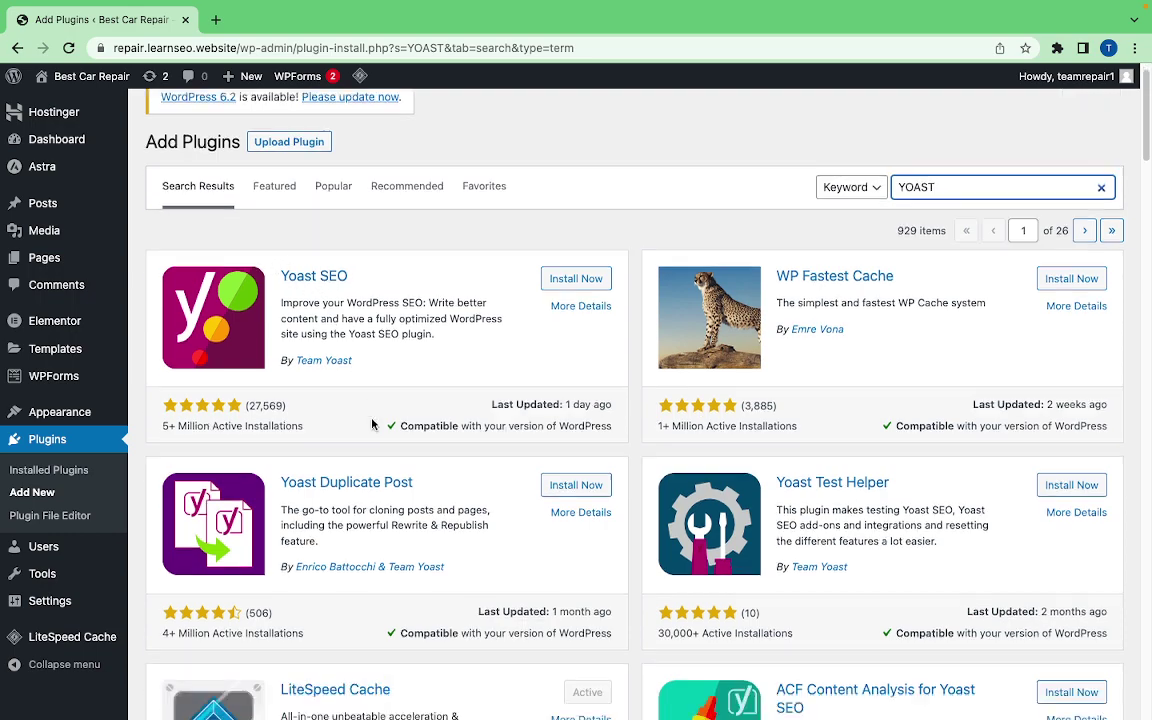
{"action": "scroll", "coordinate": [375, 426], "scroll_direction": "down", "scroll_amount": 2}
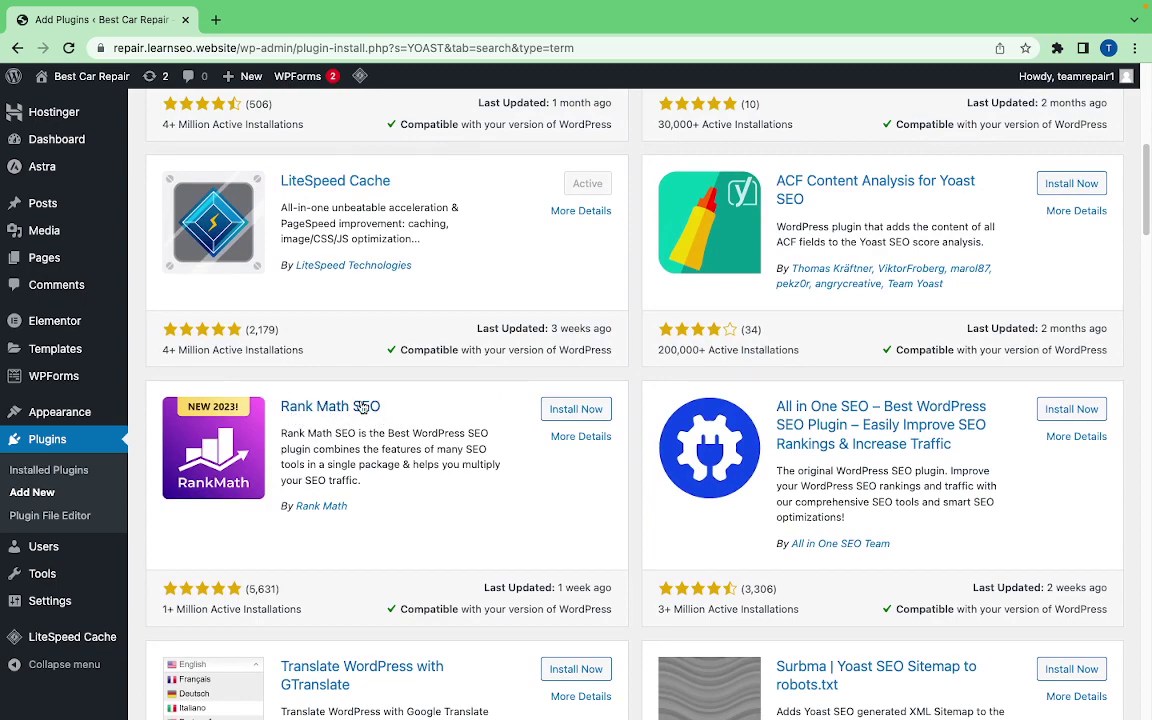
{"action": "scroll", "coordinate": [362, 406], "scroll_direction": "up", "scroll_amount": 6}
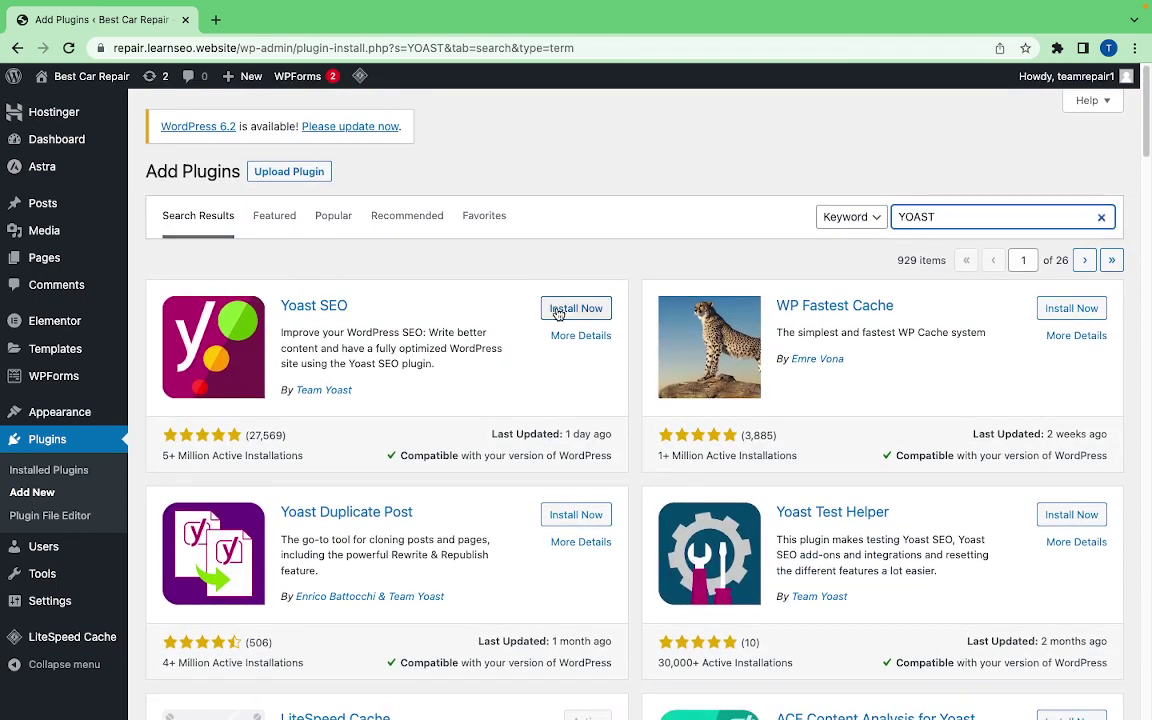
{"action": "scroll", "coordinate": [506, 395], "scroll_direction": "down", "scroll_amount": 5}
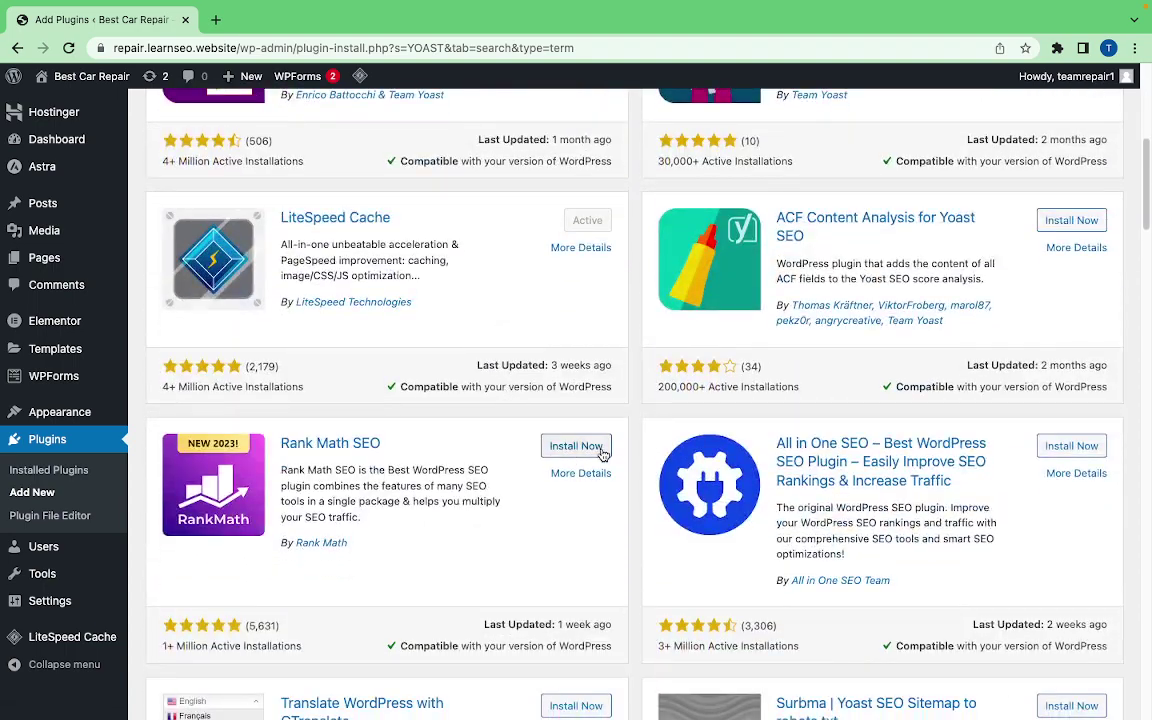
{"action": "scroll", "coordinate": [474, 411], "scroll_direction": "up", "scroll_amount": 5}
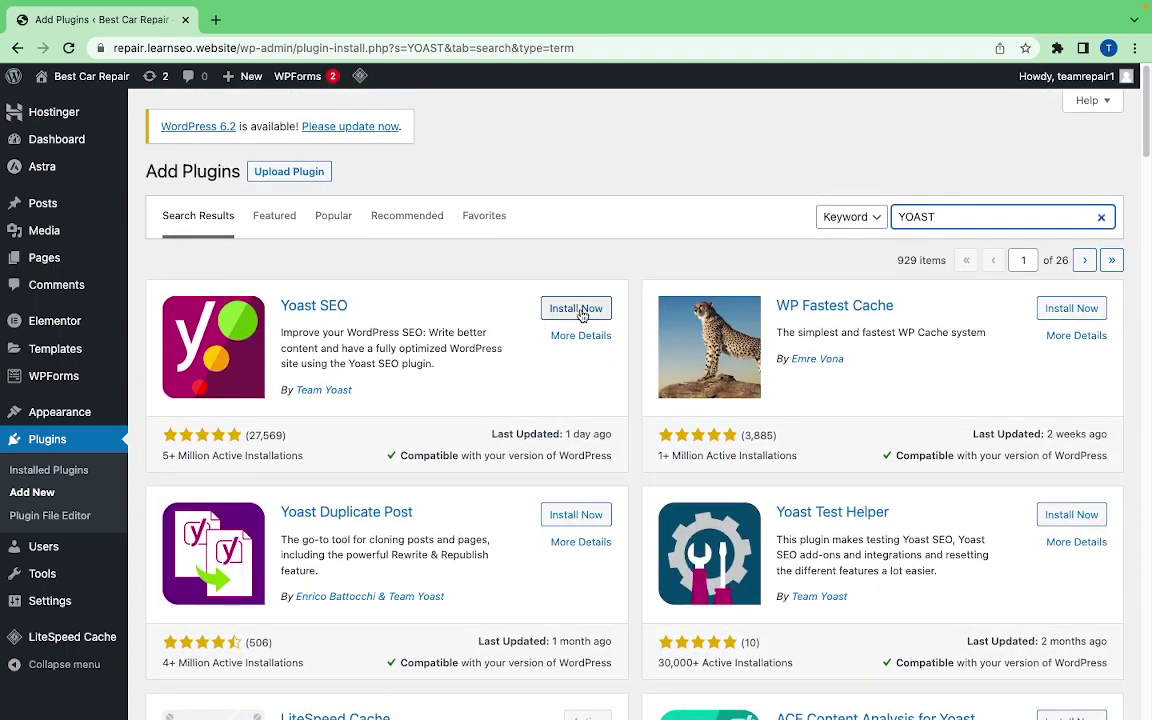
{"action": "left_click", "coordinate": [581, 312]}
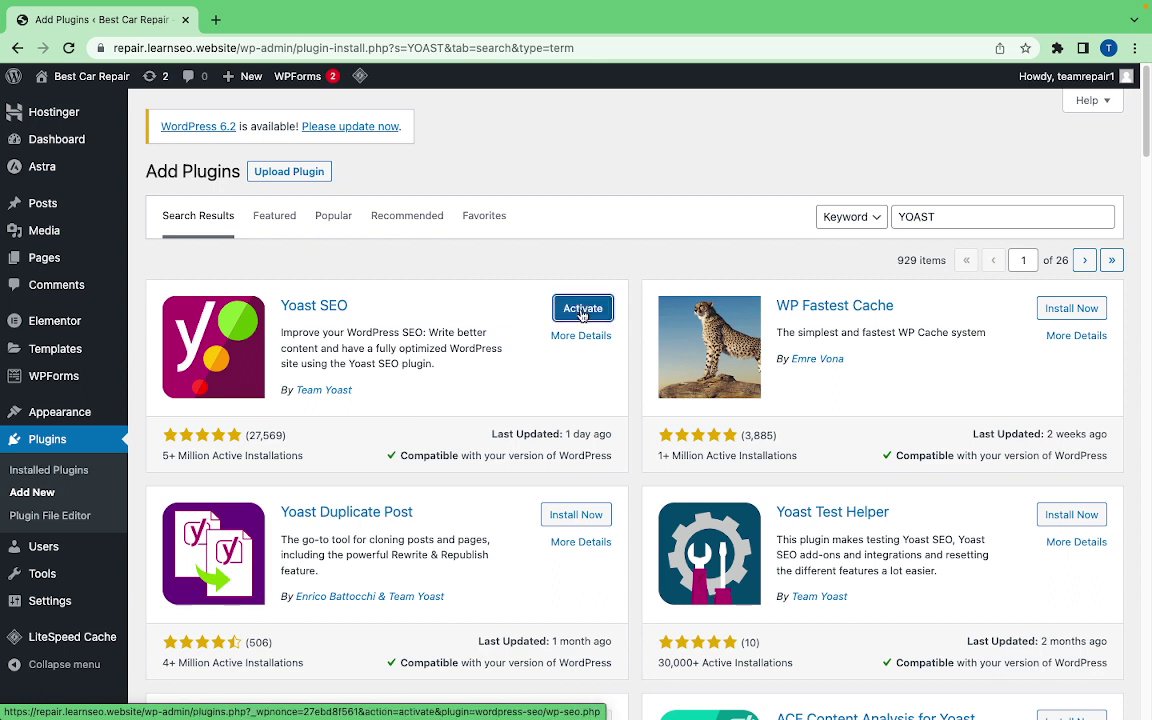
{"action": "left_click", "coordinate": [582, 311]}
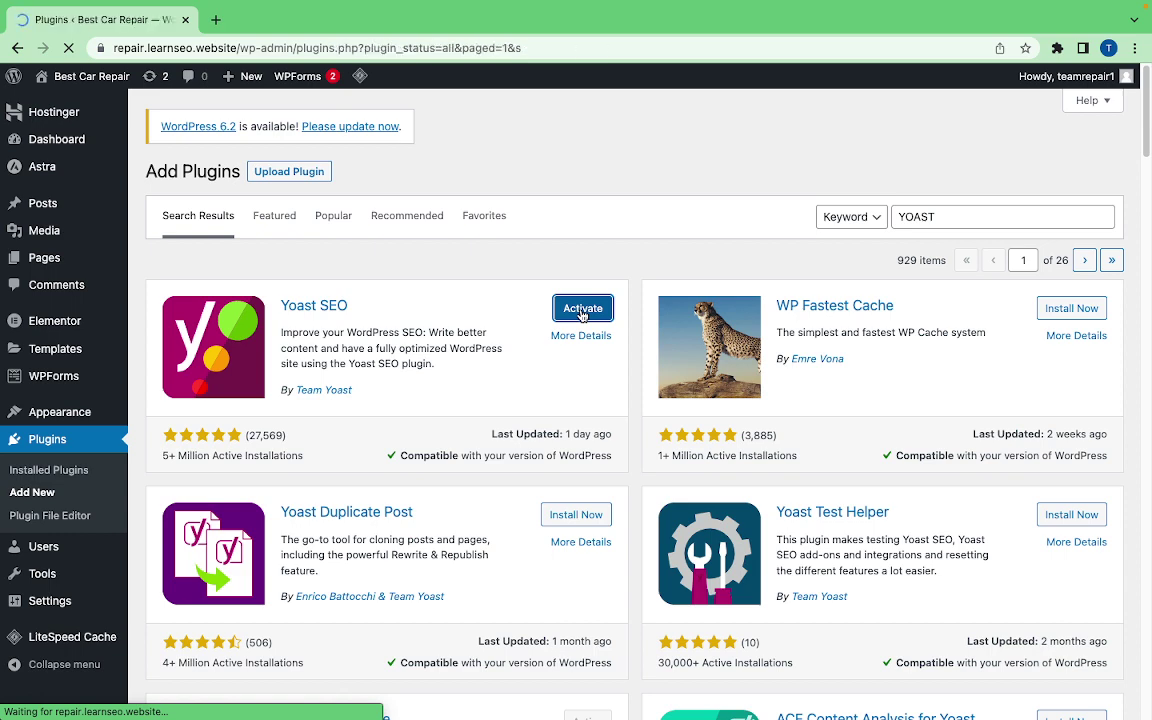
{"action": "scroll", "coordinate": [454, 480], "scroll_direction": "down", "scroll_amount": 5}
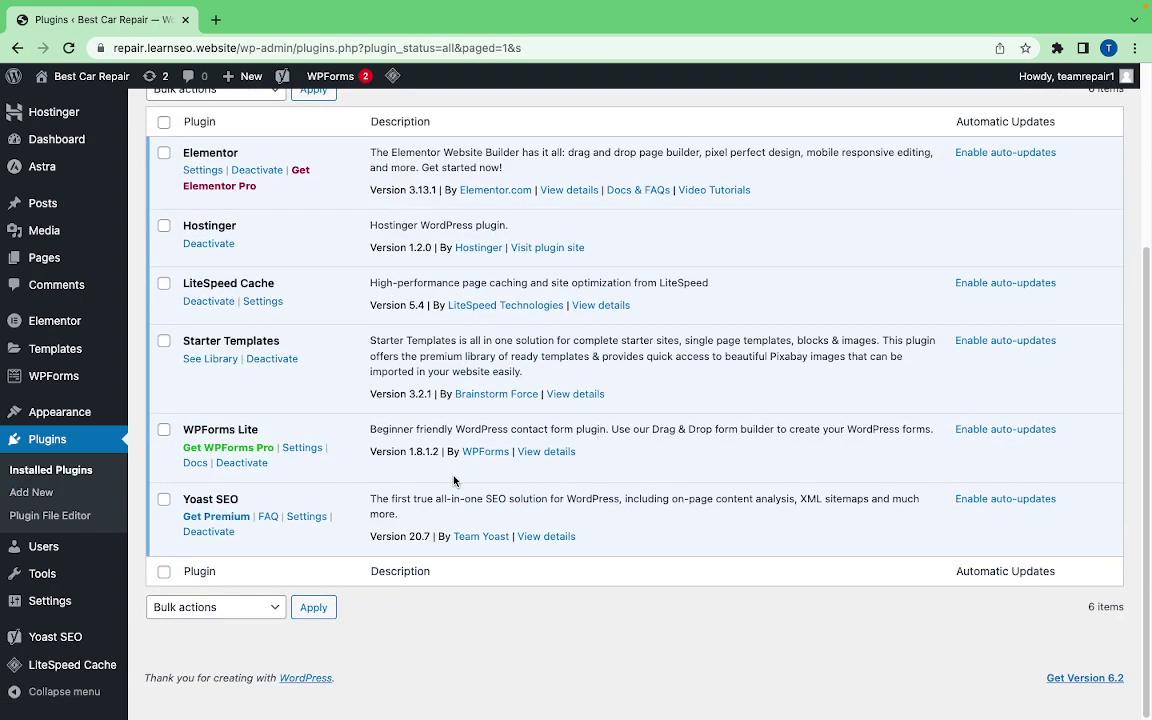
{"action": "scroll", "coordinate": [454, 481], "scroll_direction": "up", "scroll_amount": 1}
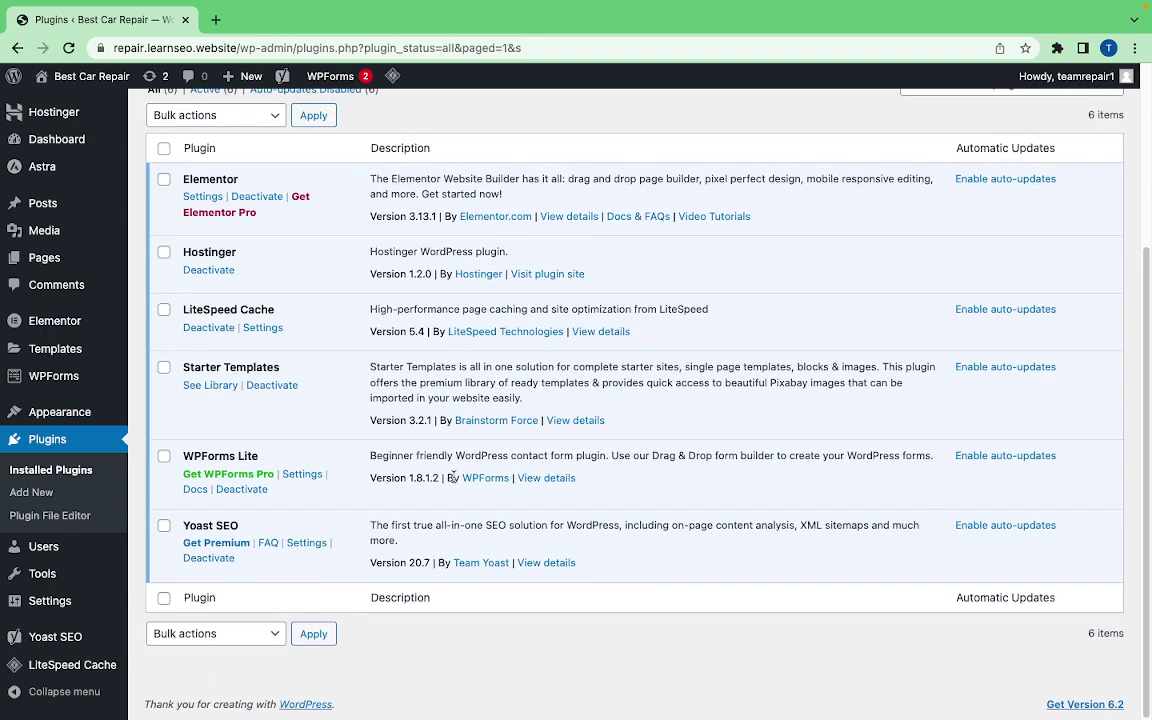
{"action": "scroll", "coordinate": [465, 285], "scroll_direction": "up", "scroll_amount": 5}
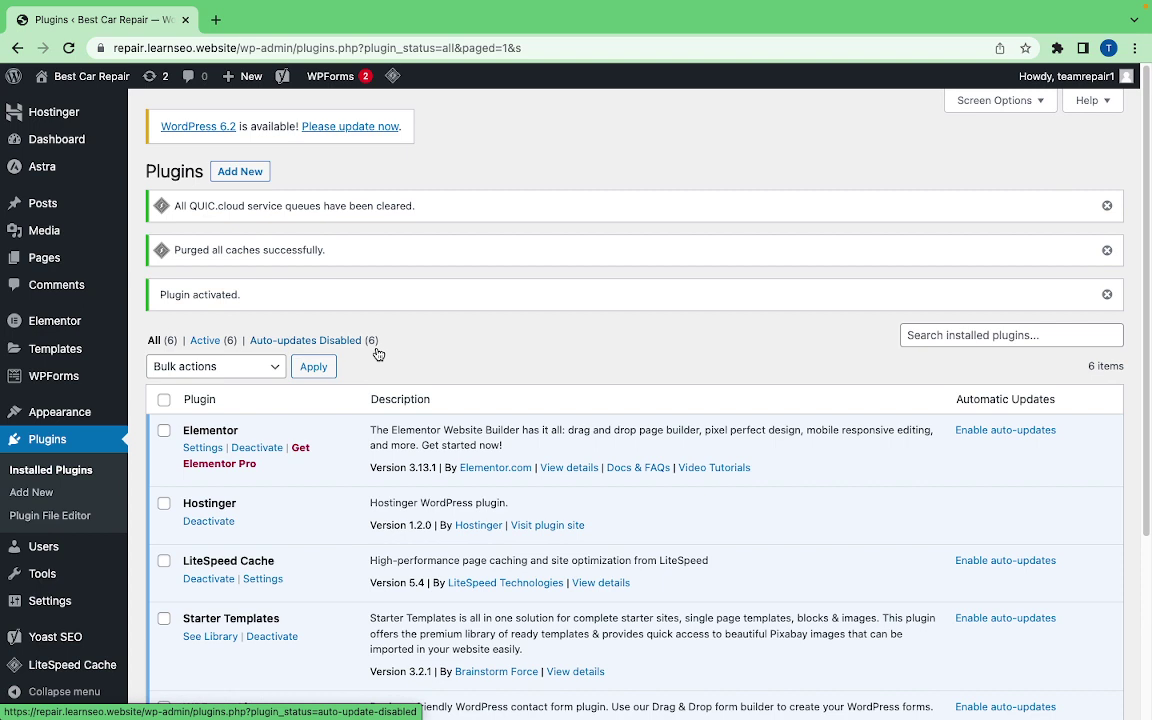
{"action": "scroll", "coordinate": [450, 404], "scroll_direction": "down", "scroll_amount": 5}
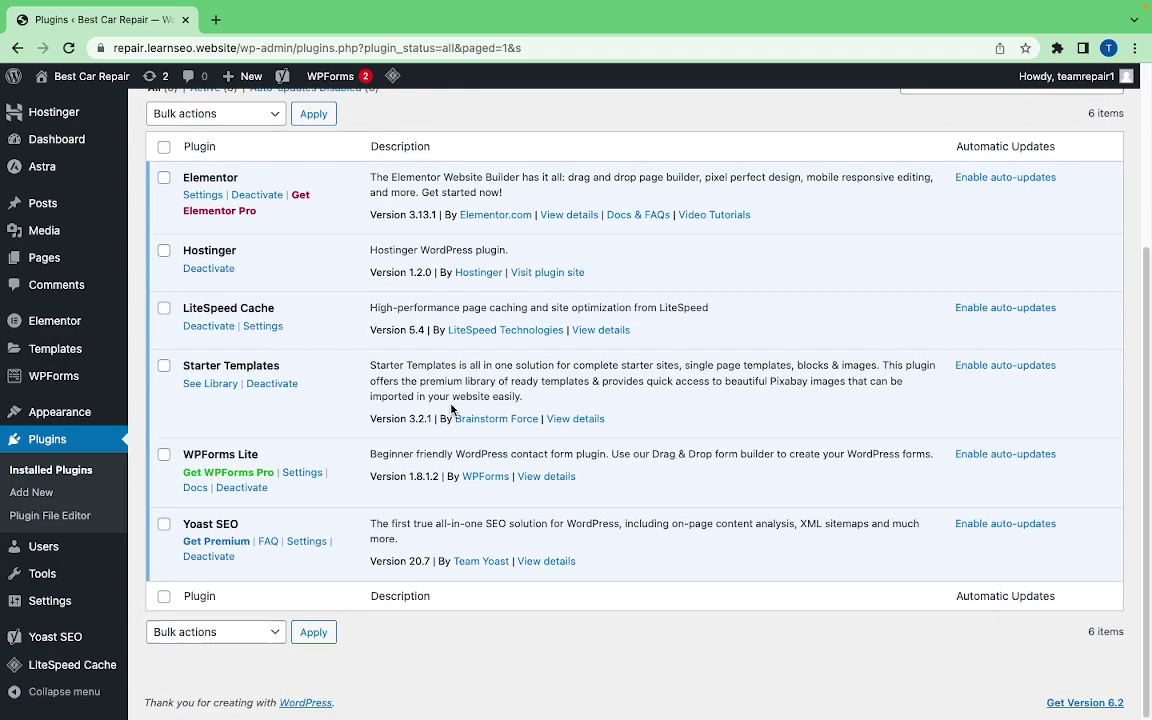
{"action": "key", "text": "ctrl+Right"}
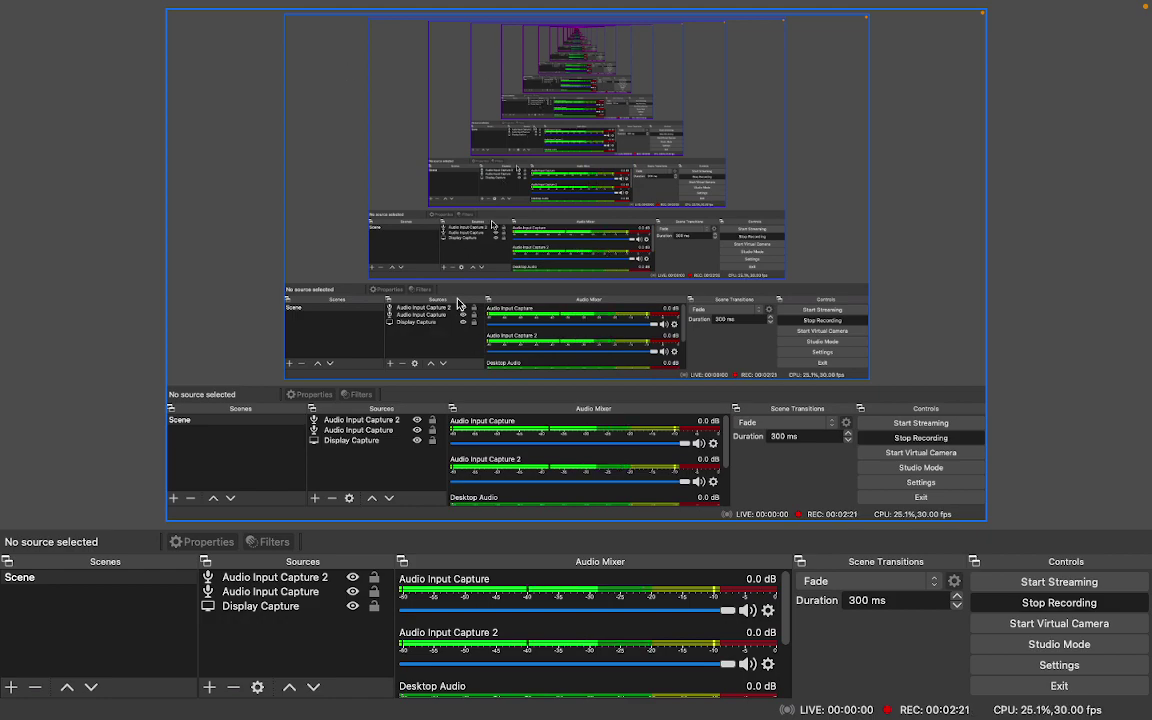
{"action": "key", "text": "ctrl+Up"}
{"action": "key", "text": "ctrl+Up"}
{"action": "key", "text": "ctrl+Up"}
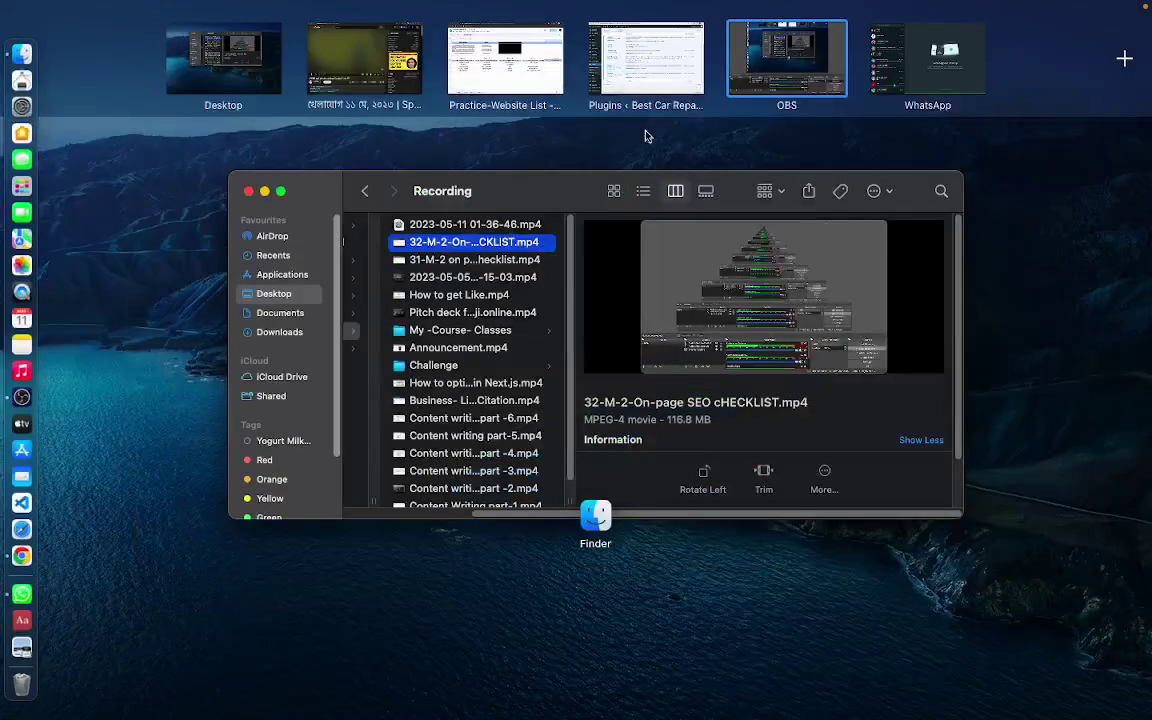
{"action": "left_click", "coordinate": [670, 66]}
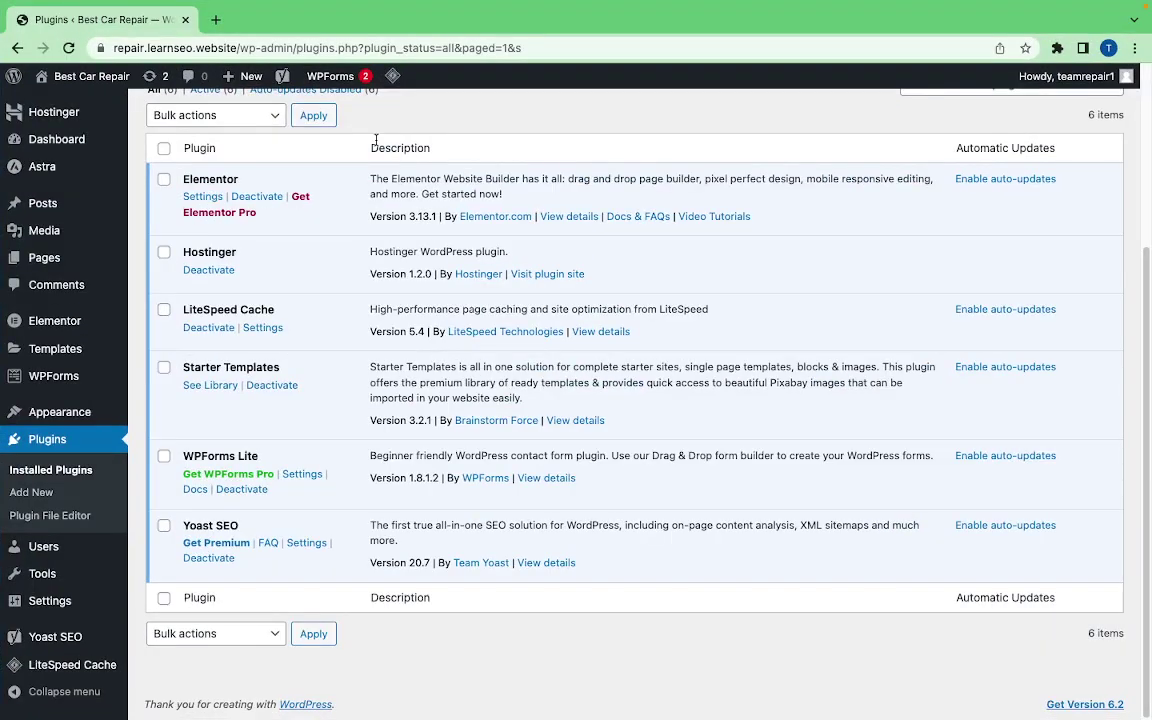
Step: Start a new blog post from the site's posts list
{"action": "scroll", "coordinate": [458, 261], "scroll_direction": "up", "scroll_amount": 1}
{"action": "scroll", "coordinate": [458, 264], "scroll_direction": "up", "scroll_amount": 3}
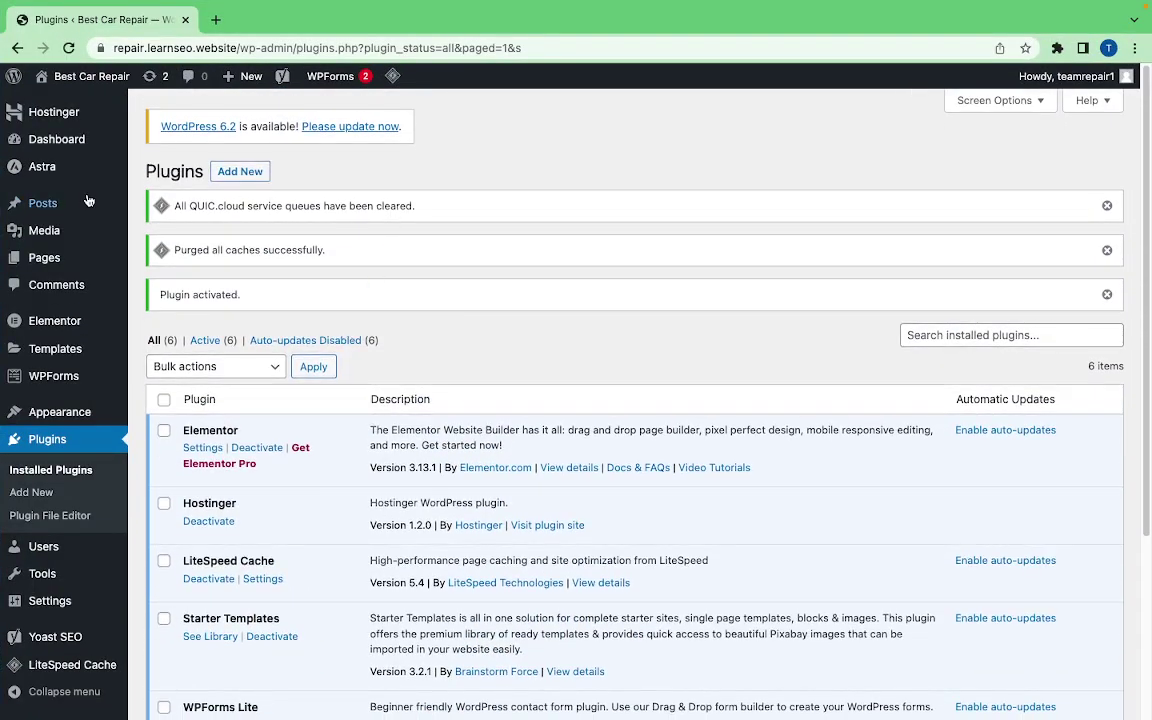
{"action": "left_click", "coordinate": [60, 201]}
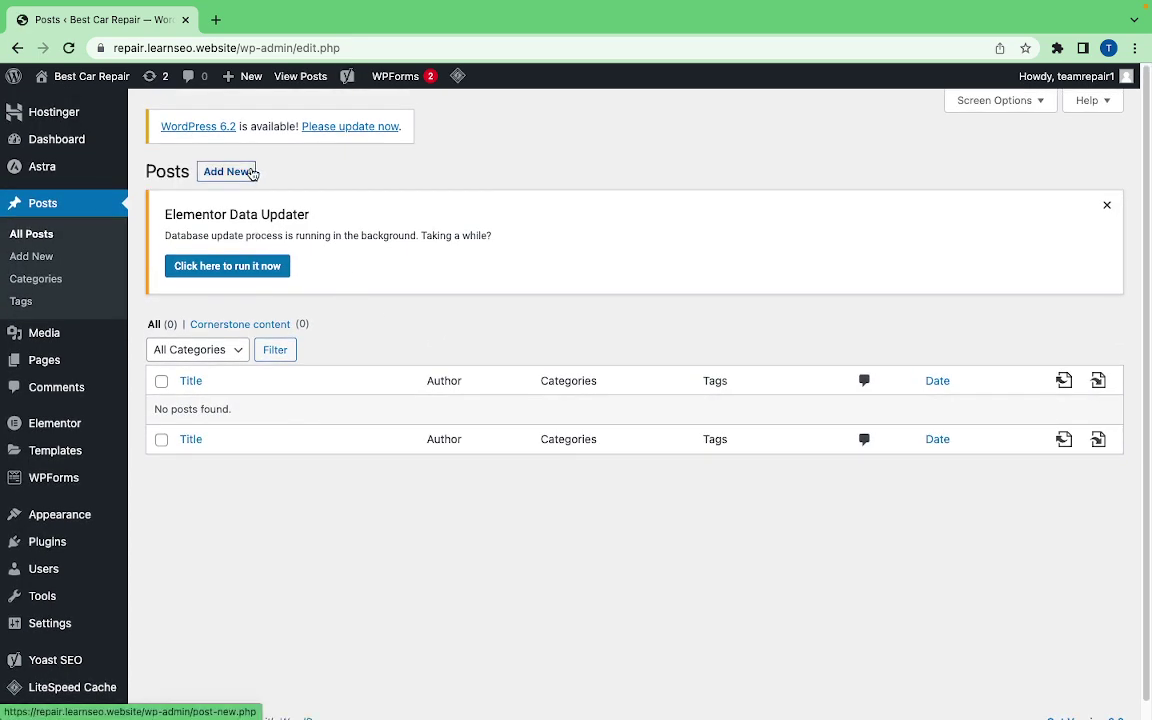
{"action": "left_click", "coordinate": [238, 172]}
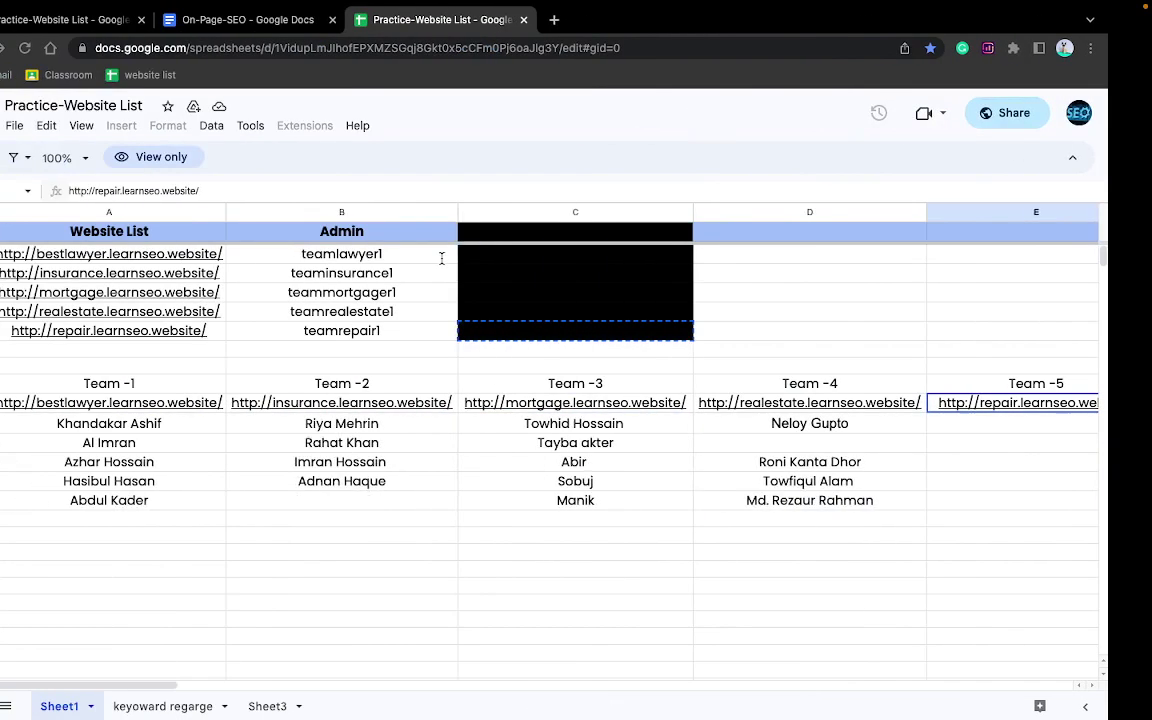
{"action": "left_click", "coordinate": [272, 26]}
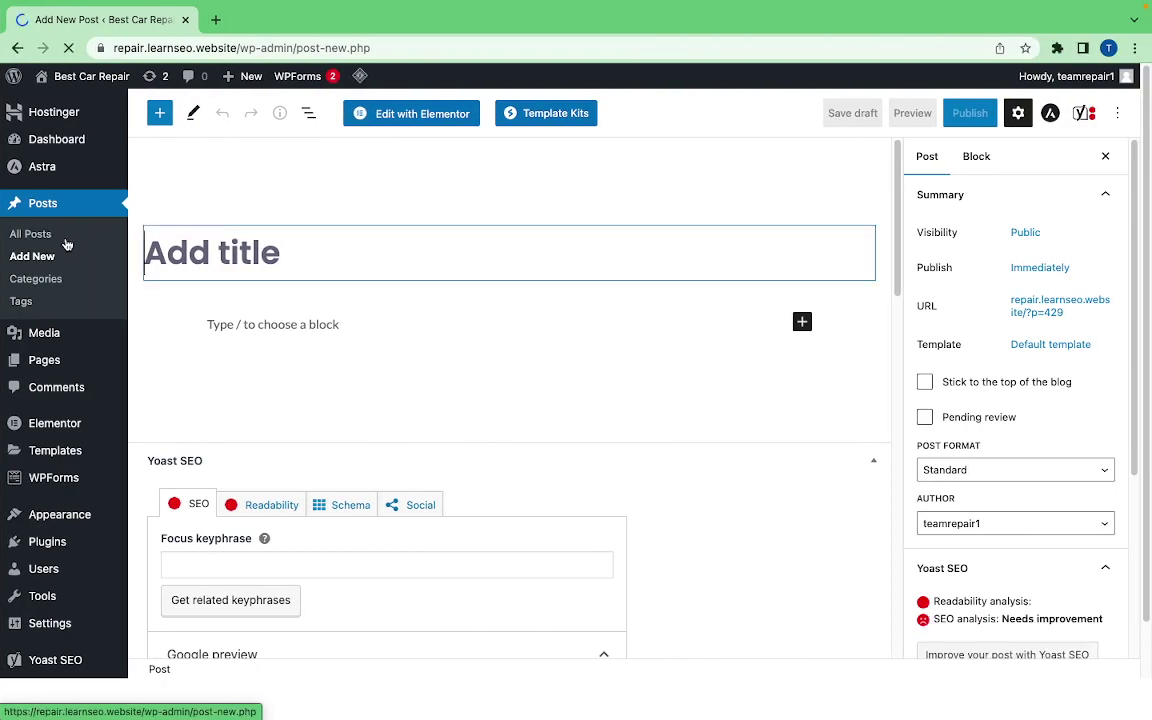
{"action": "key", "text": "ctrl+Right"}
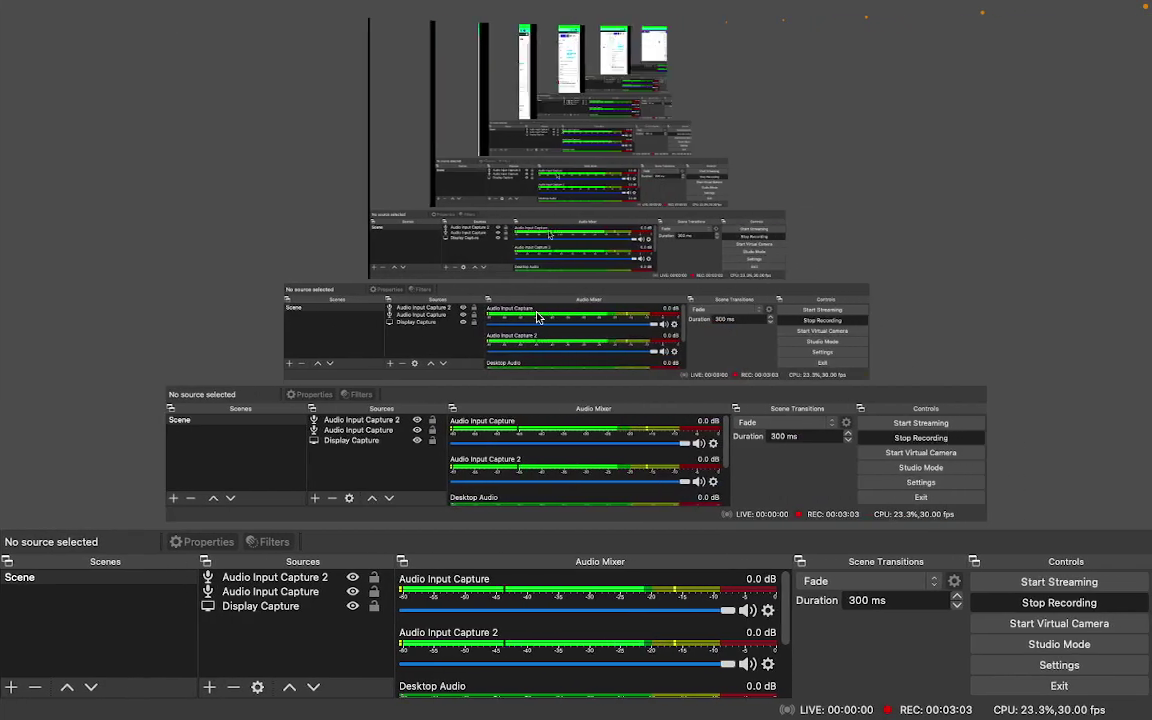
{"action": "key", "text": "ctrl+Left"}
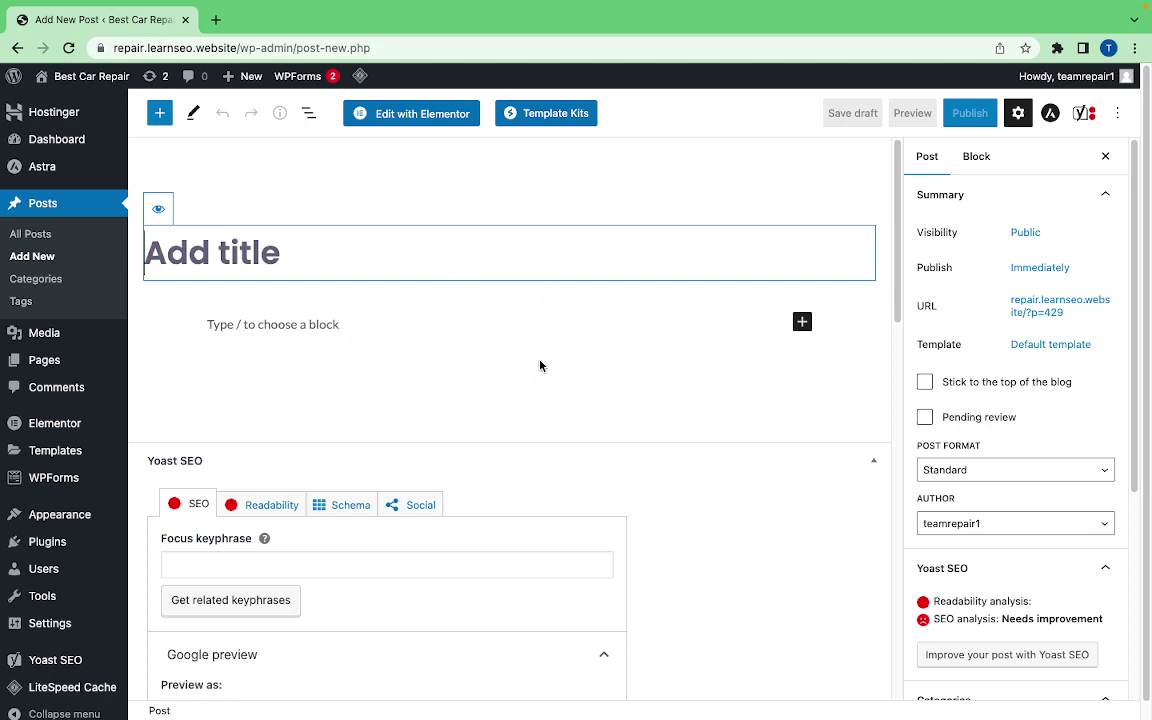
{"action": "key", "text": "ctrl+Right"}
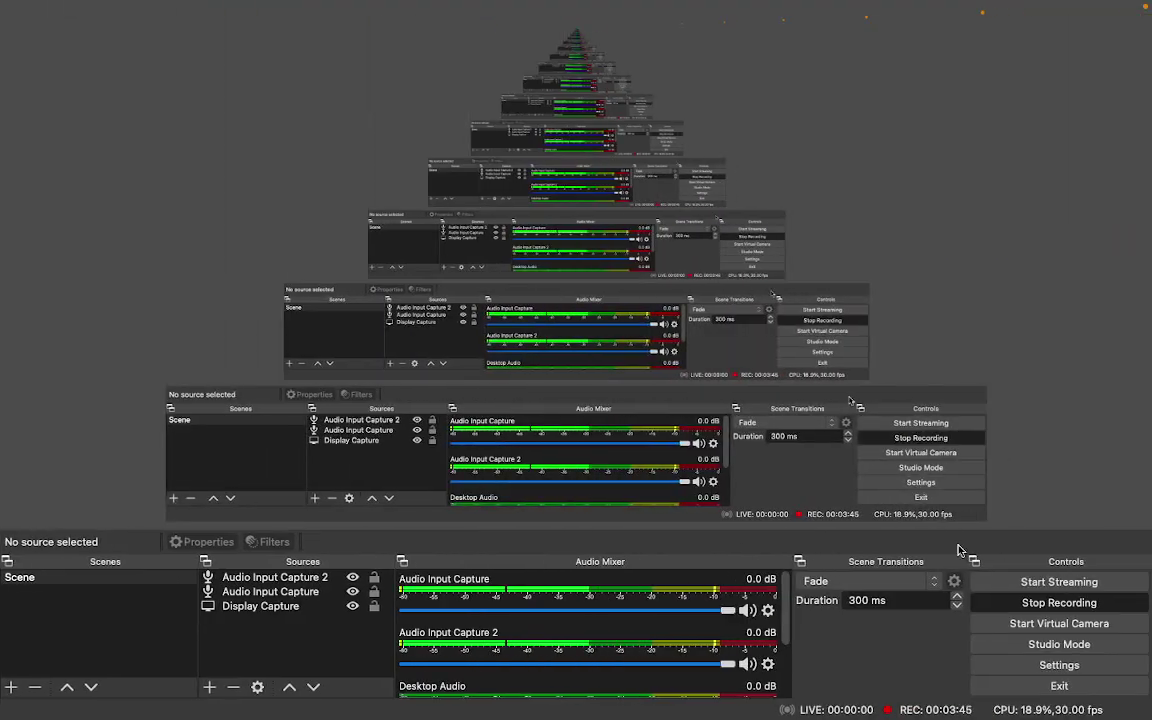